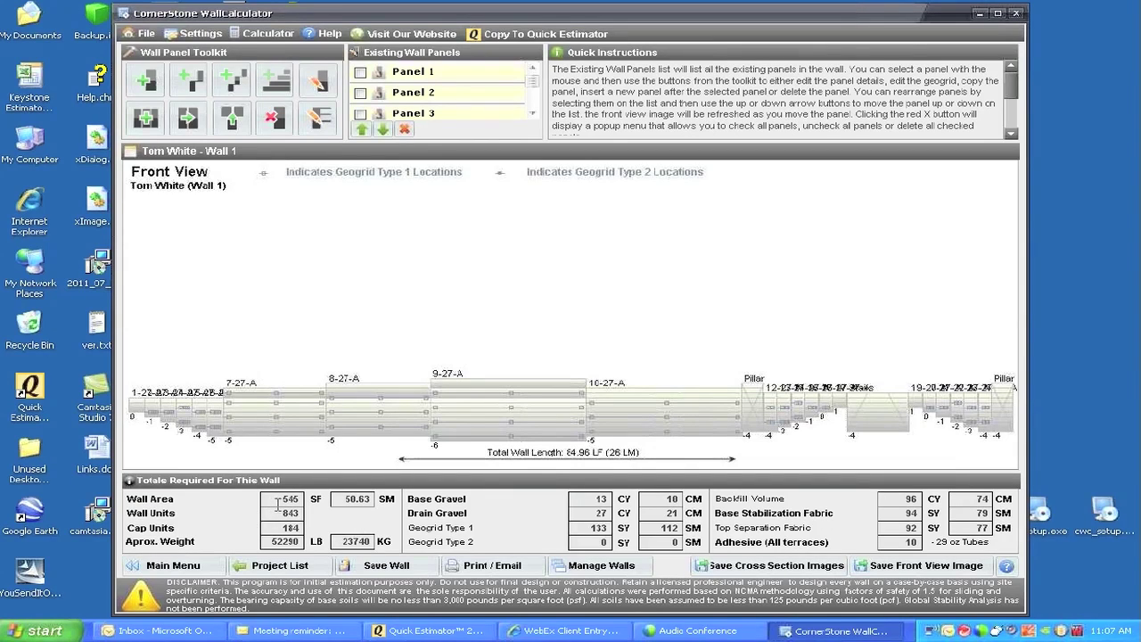
# Examine the wall area total and the length, height, area, cap and grid details of individual panels in the front view
pyautogui.moveTo(297, 500)
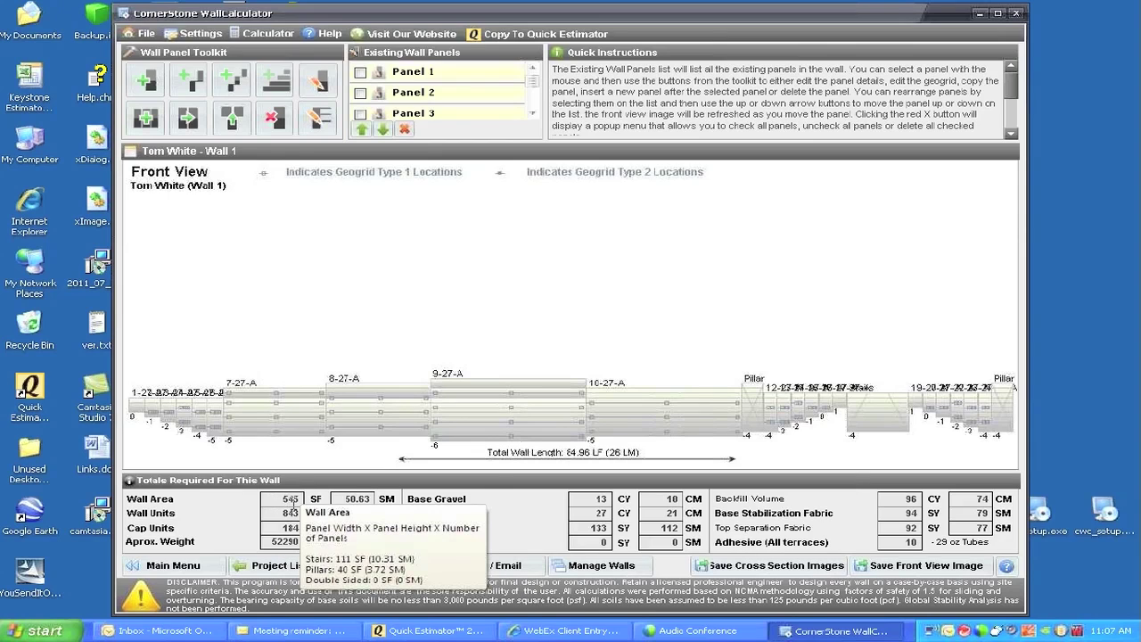
pyautogui.moveTo(275, 522)
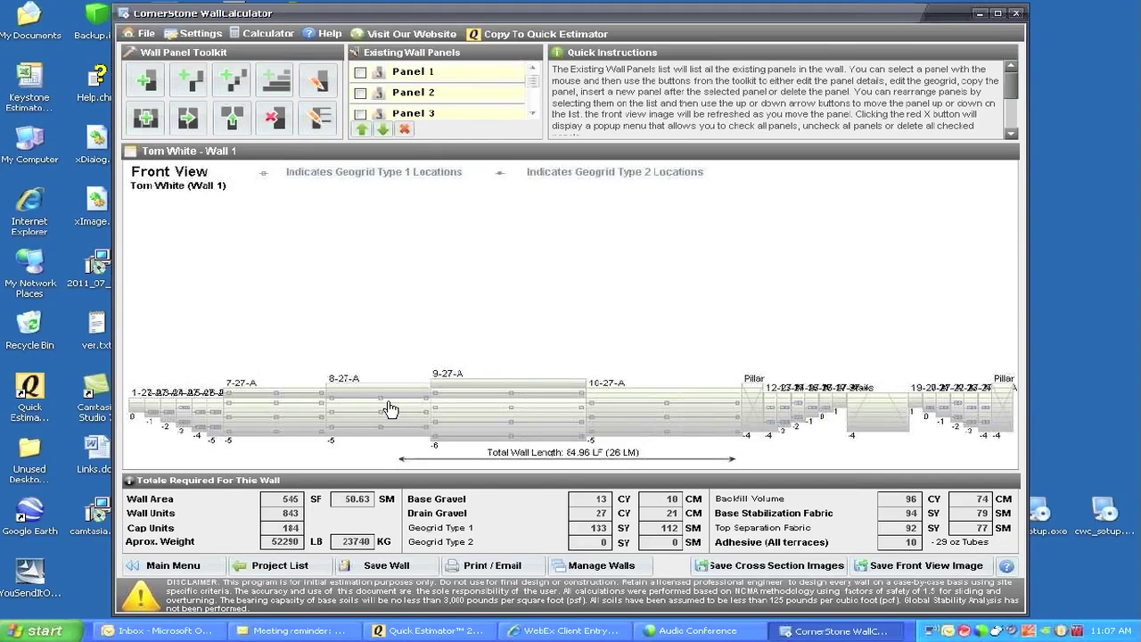
pyautogui.moveTo(370, 414)
pyautogui.moveTo(463, 405)
pyautogui.moveTo(872, 428)
pyautogui.moveTo(971, 531)
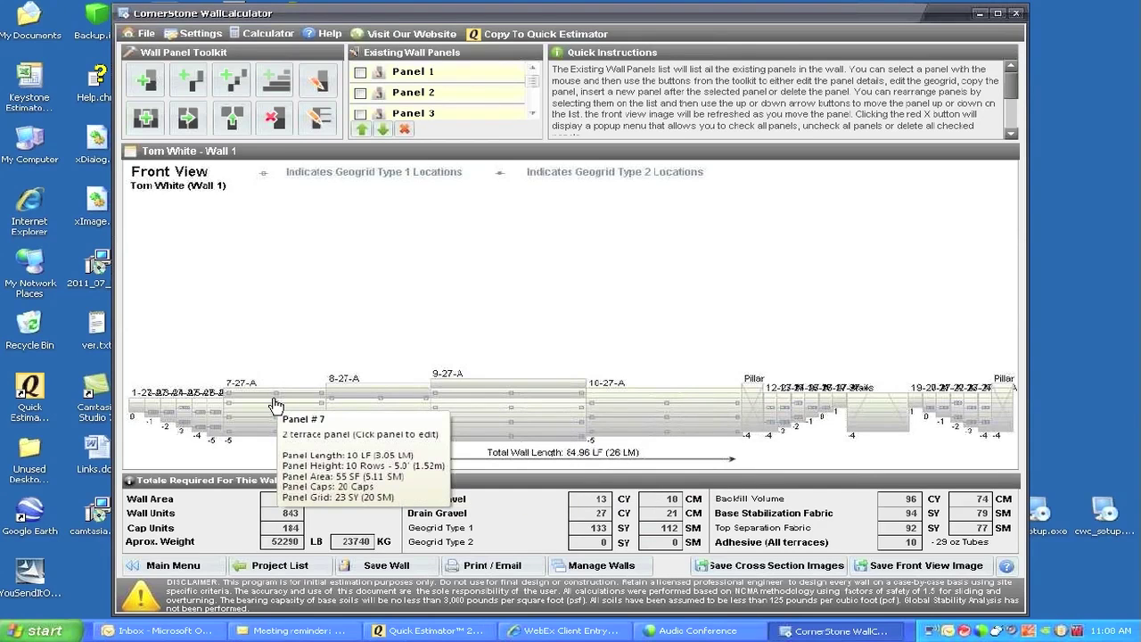
pyautogui.moveTo(270, 406)
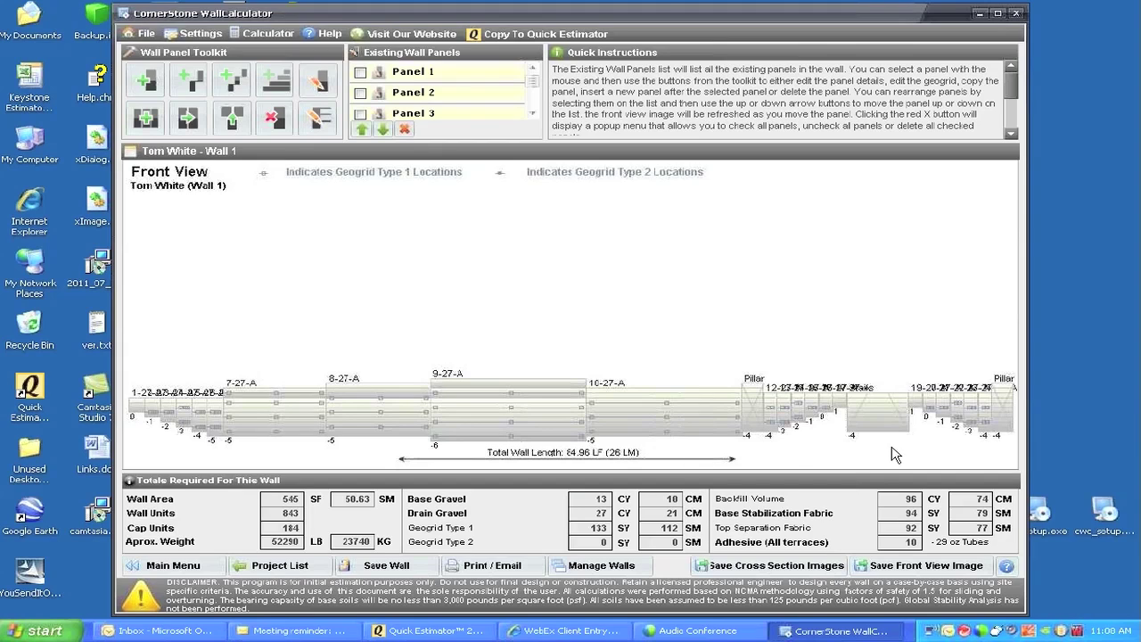
# Copy panel 10 to the end of the wall
pyautogui.moveTo(696, 439)
pyautogui.click(654, 422)
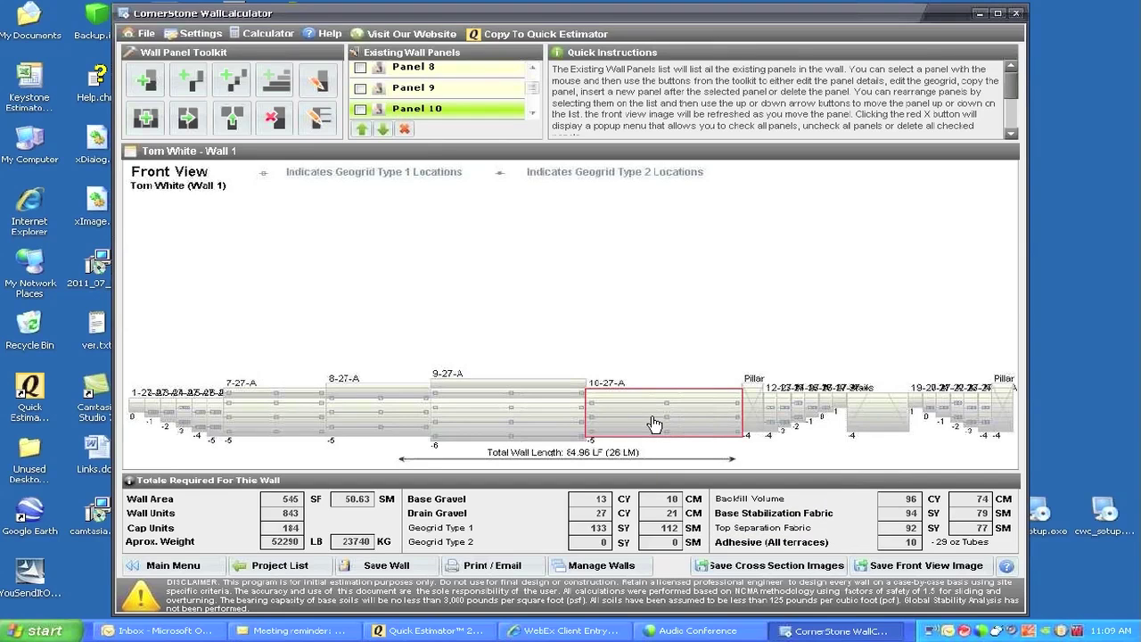
pyautogui.click(187, 116)
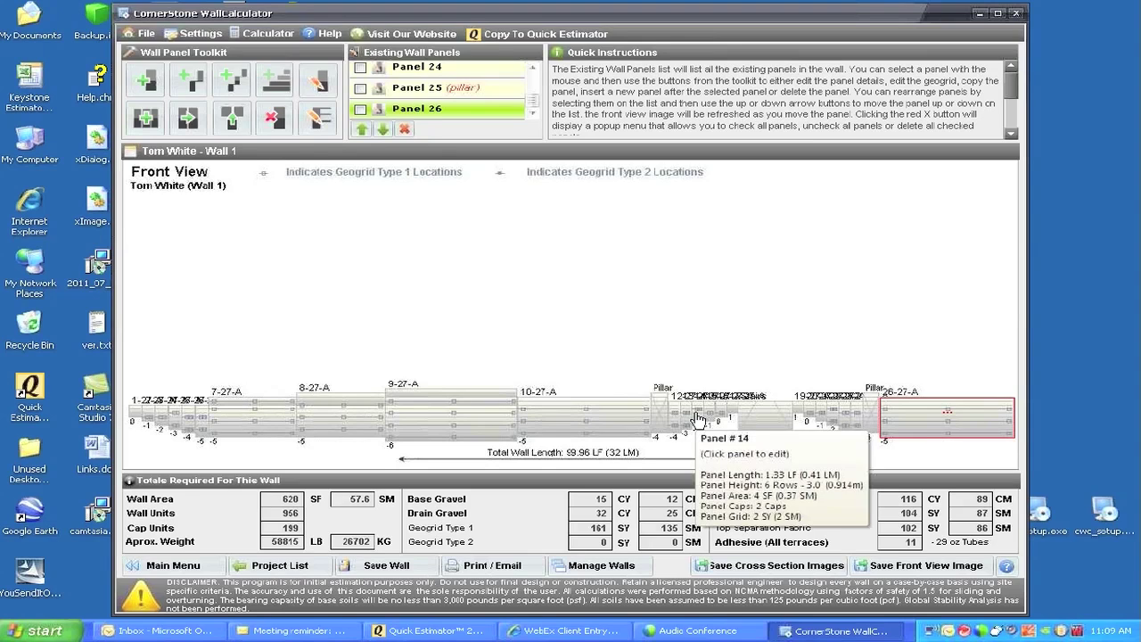
pyautogui.moveTo(937, 407)
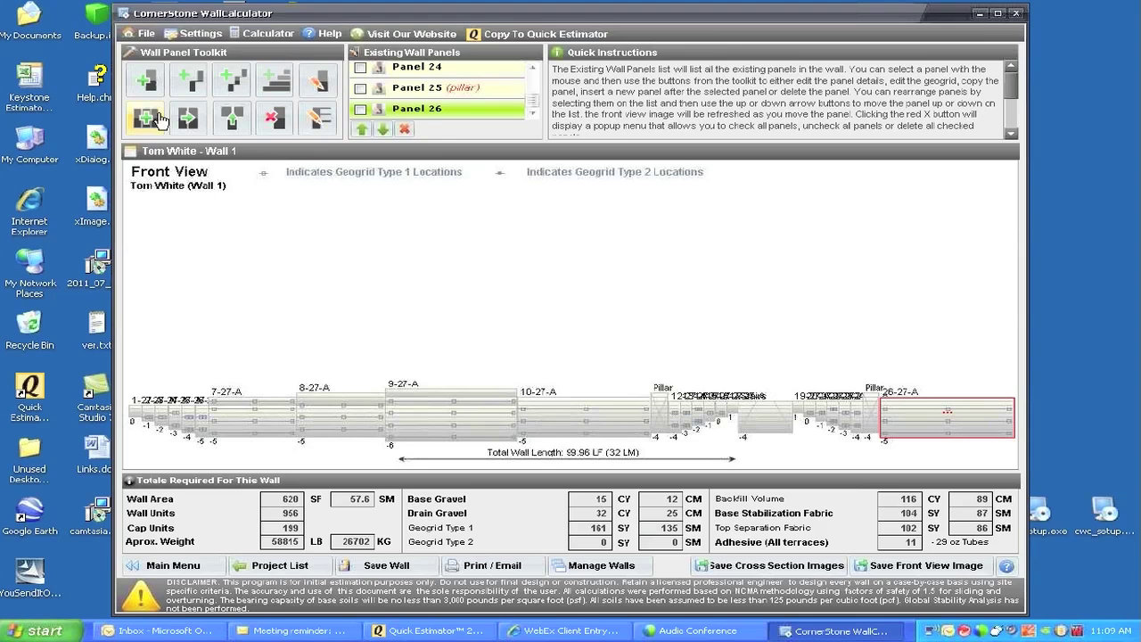
# Begin adding multiple panels with a start height of 8 Rows - 4.0' and an end height of 3 Rows - 1.5'
pyautogui.click(146, 119)
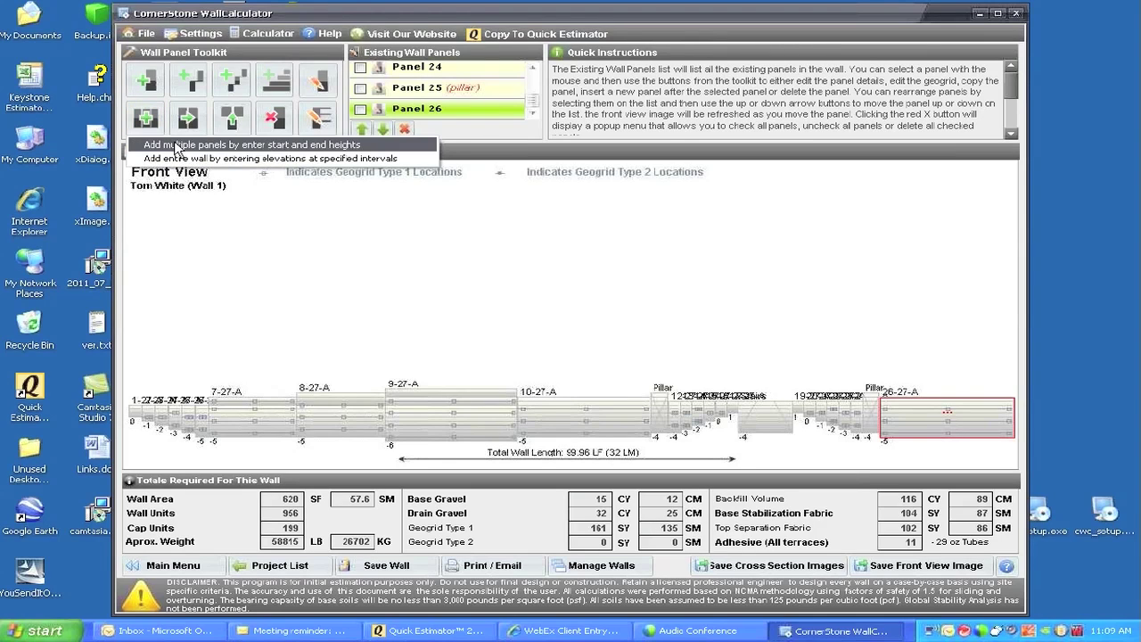
pyautogui.click(176, 146)
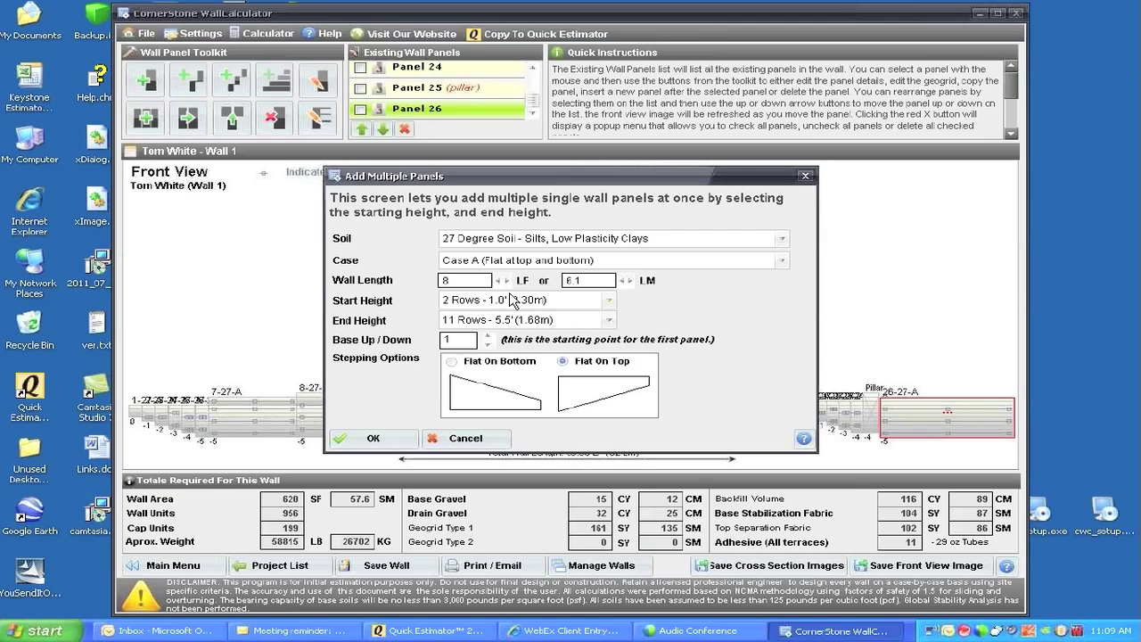
pyautogui.click(610, 302)
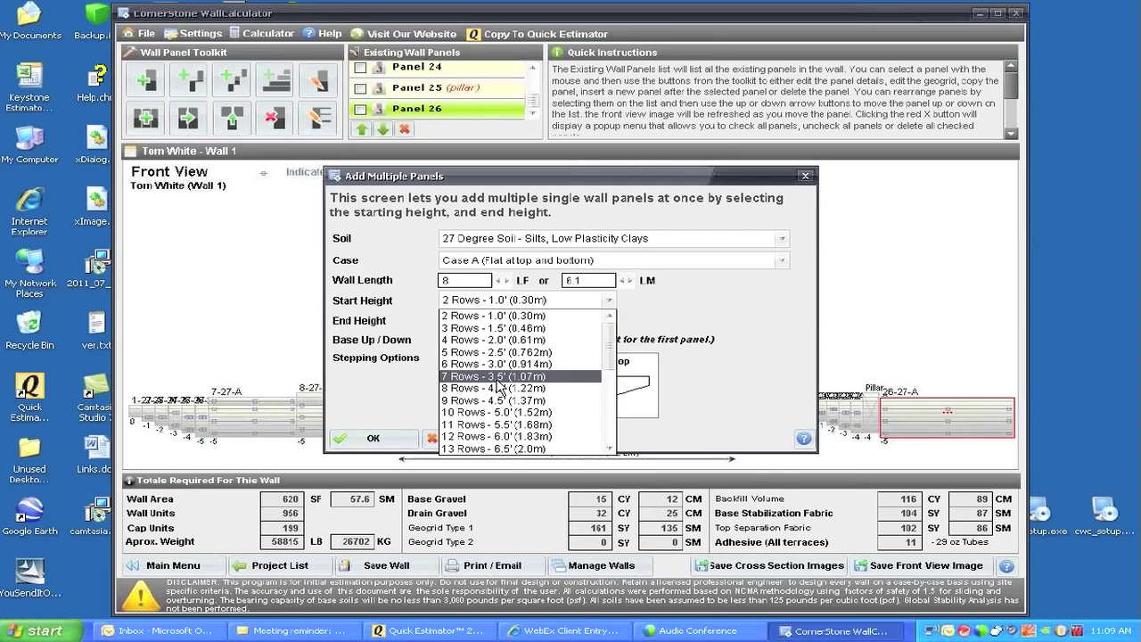
pyautogui.click(493, 388)
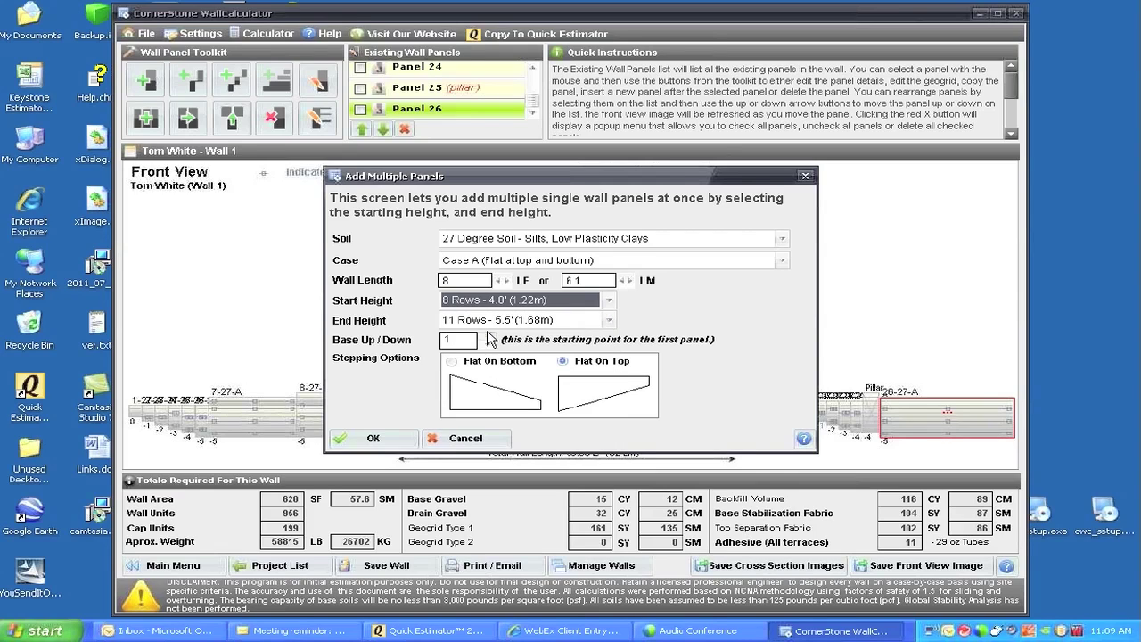
pyautogui.click(610, 323)
pyautogui.moveTo(615, 402); pyautogui.dragTo(619, 356)
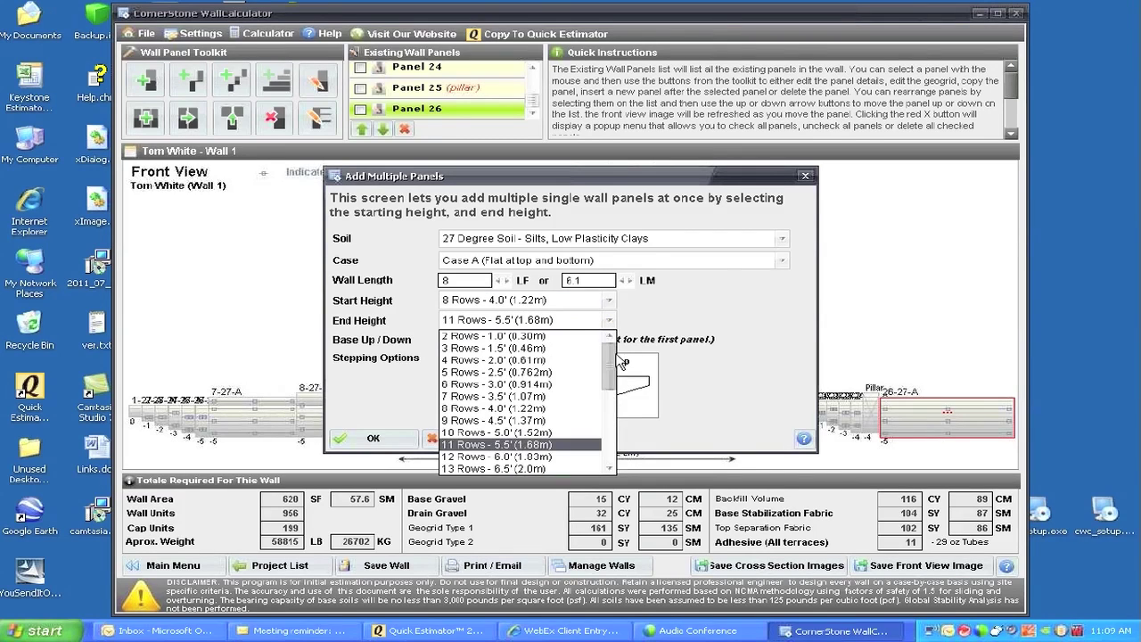
pyautogui.click(480, 349)
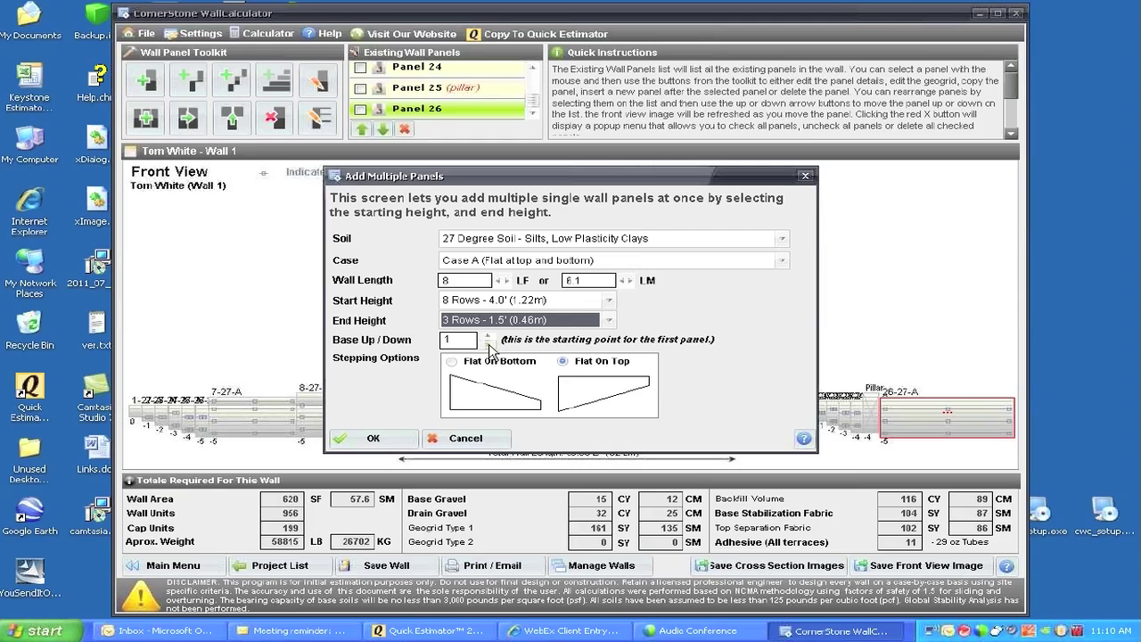
# Set the first panel's base to -4 and add the flat-on-top stepped panels to the wall's end
pyautogui.click(488, 345)
pyautogui.click(488, 345)
pyautogui.click(488, 345)
pyautogui.click(370, 436)
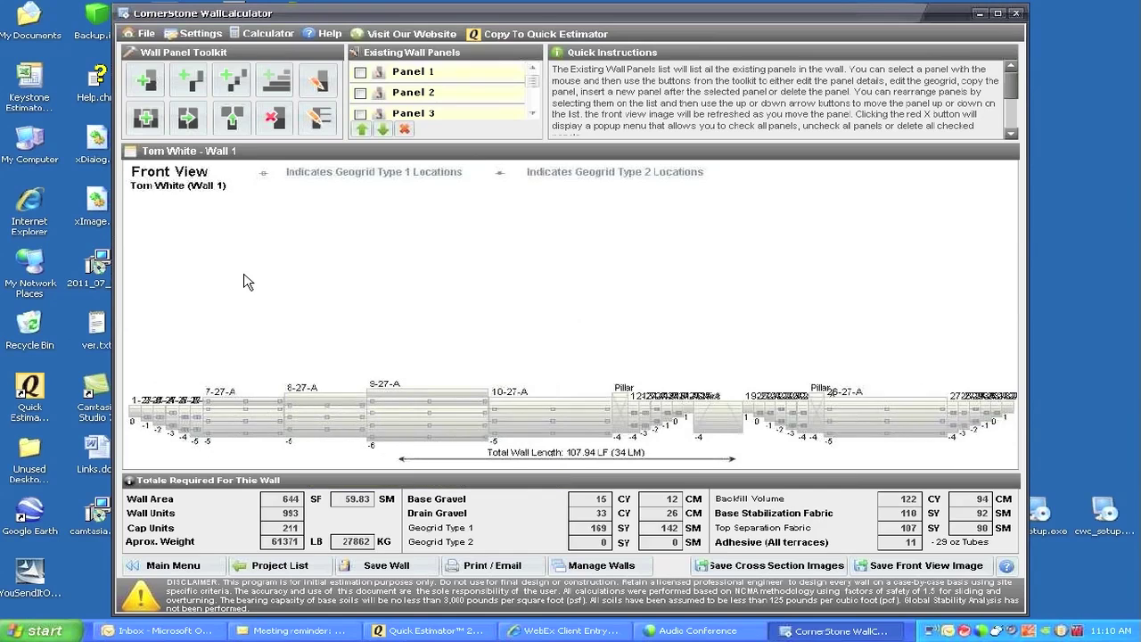
# Set the base of three-terrace panel 9 to -7
pyautogui.moveTo(288, 419)
pyautogui.click(410, 427)
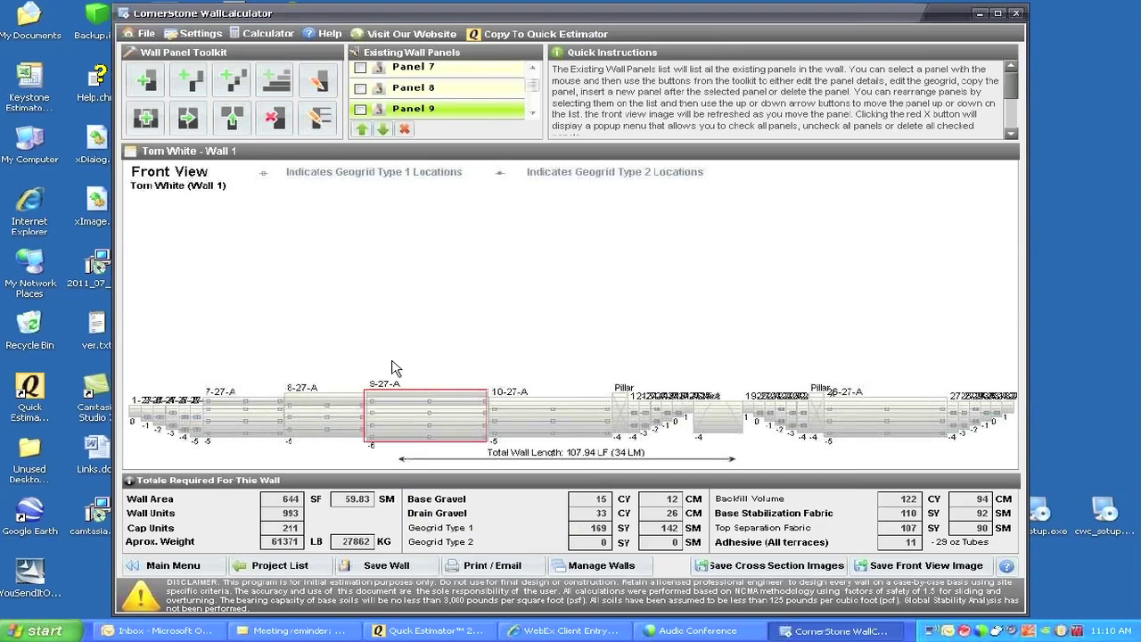
pyautogui.click(325, 85)
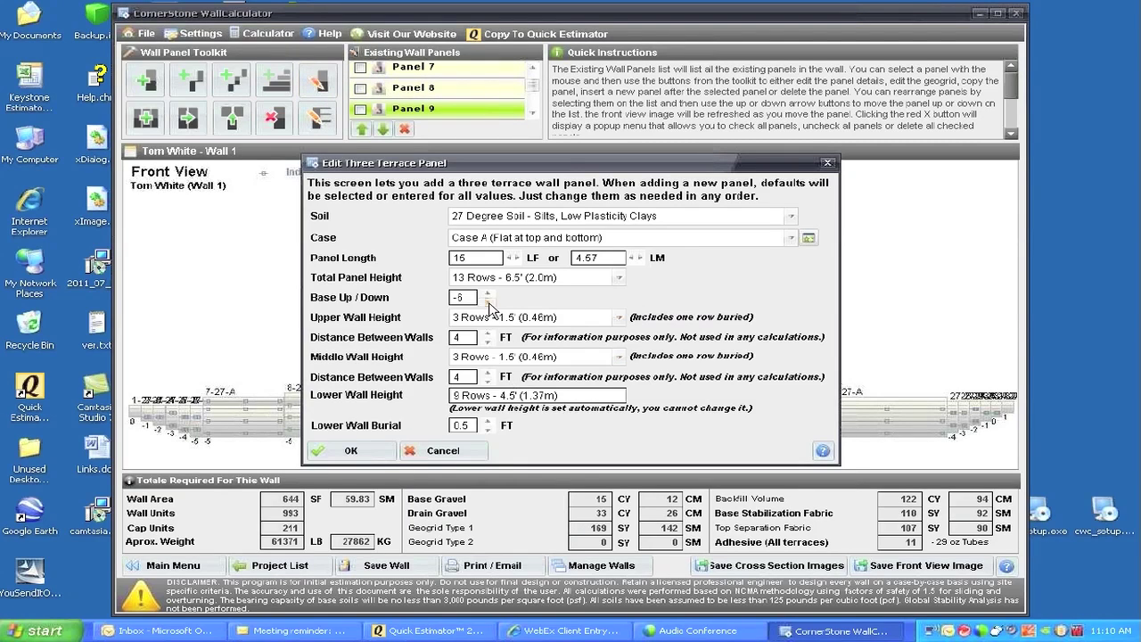
pyautogui.click(488, 302)
pyautogui.click(351, 453)
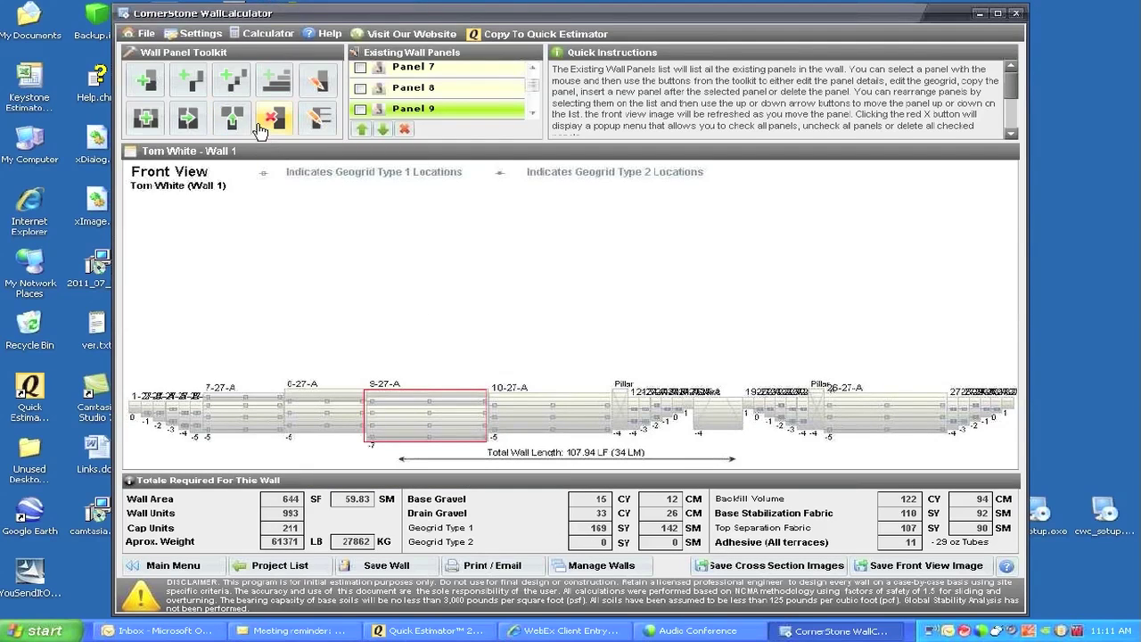
# Restore the base of panel 9 to -6
pyautogui.click(321, 90)
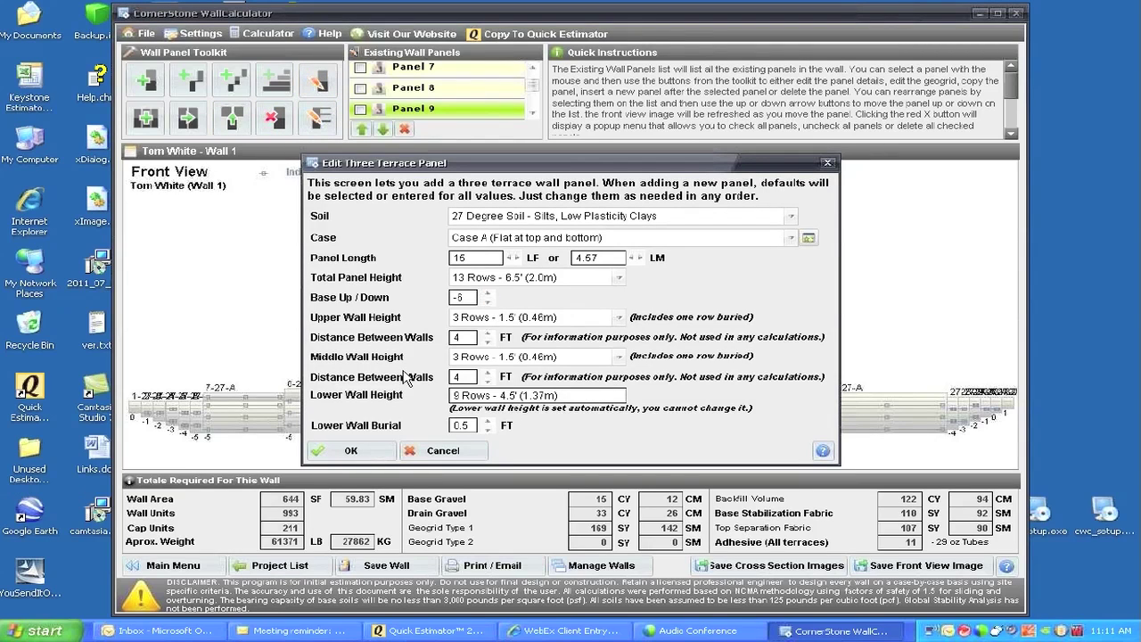
pyautogui.click(343, 451)
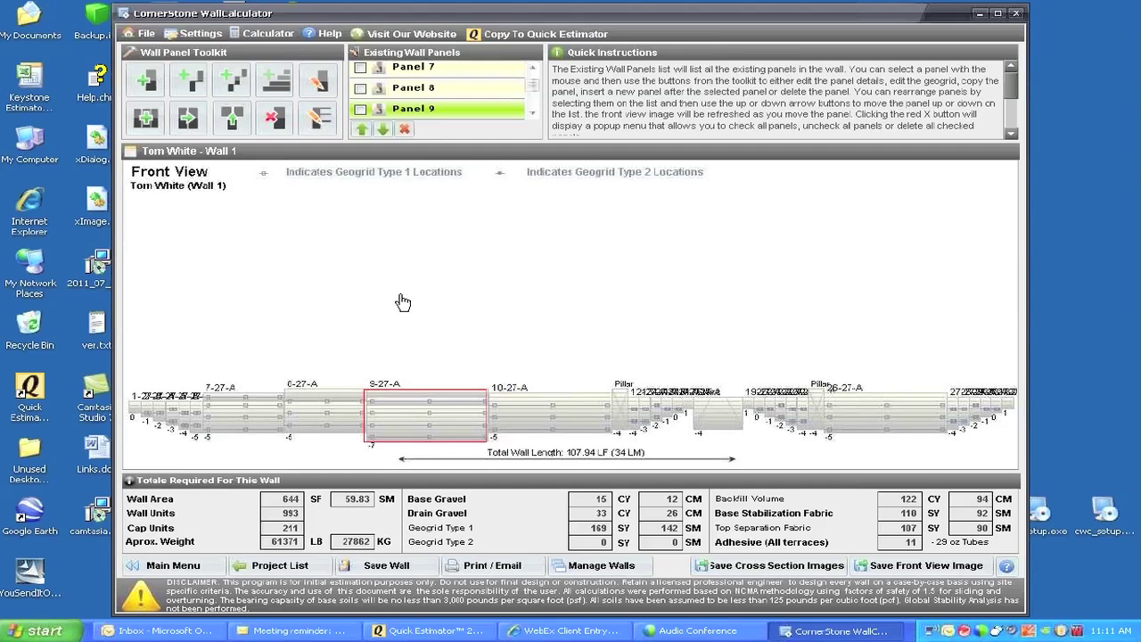
pyautogui.click(156, 406)
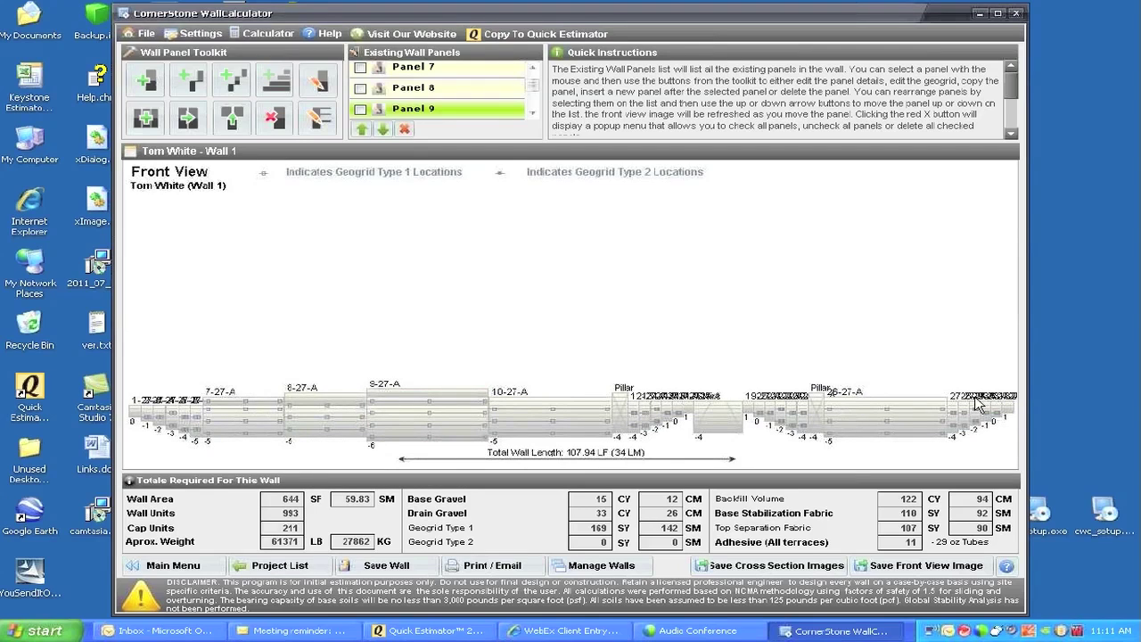
# Begin adding multiple flat-on-bottom panels with a start height of 3 Rows - 1.5' and an end height of 8 Rows - 4.0'
pyautogui.click(145, 117)
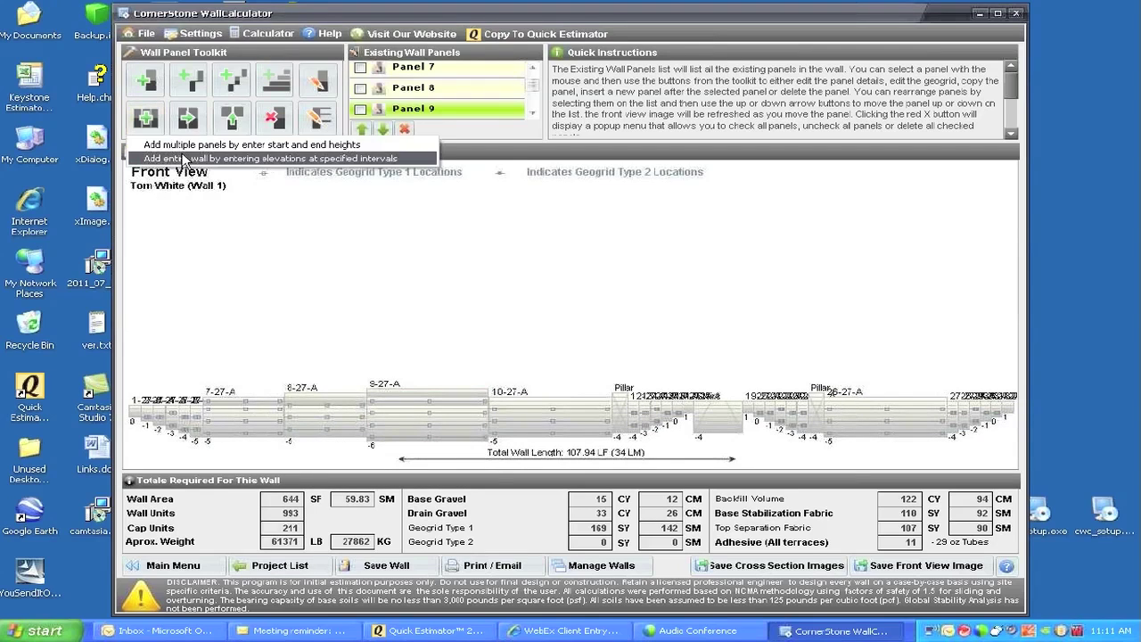
pyautogui.click(190, 148)
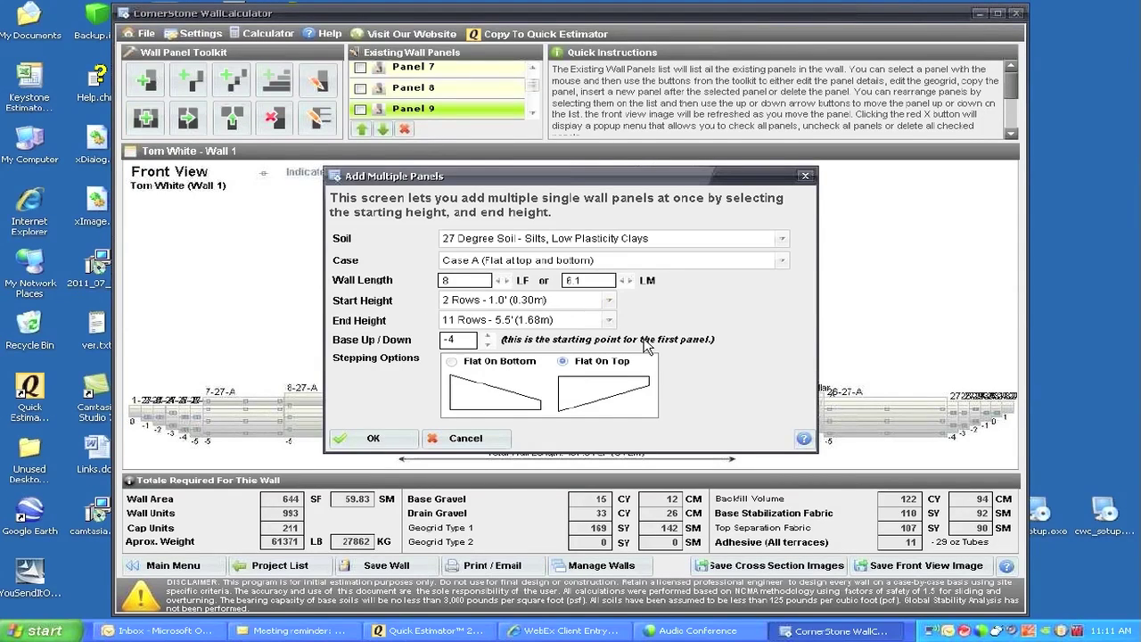
pyautogui.click(453, 370)
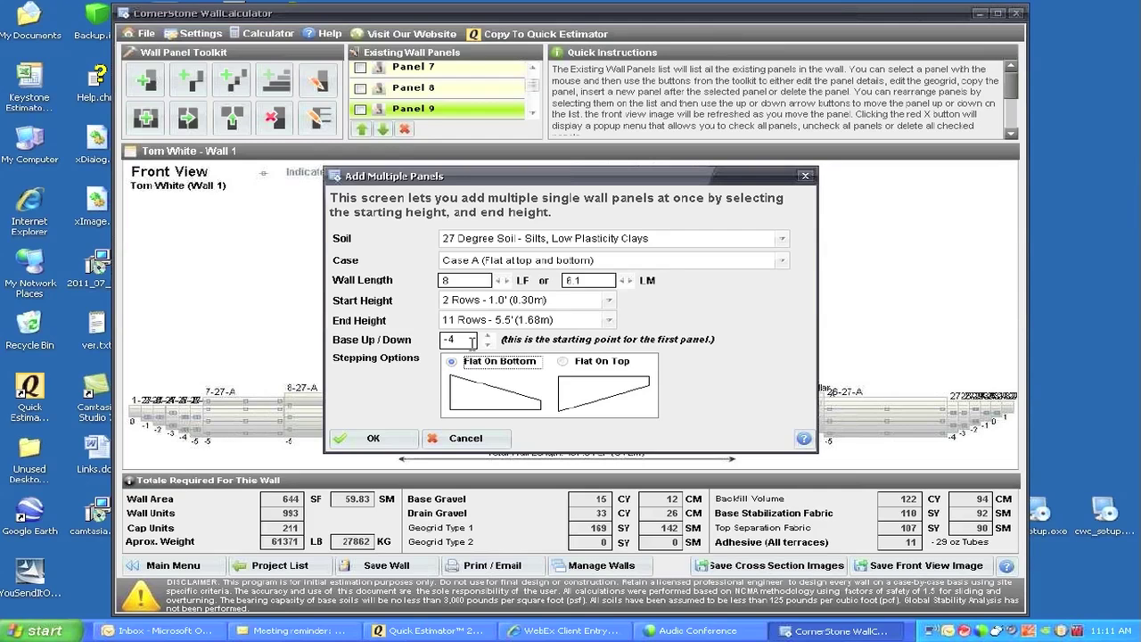
pyautogui.click(609, 300)
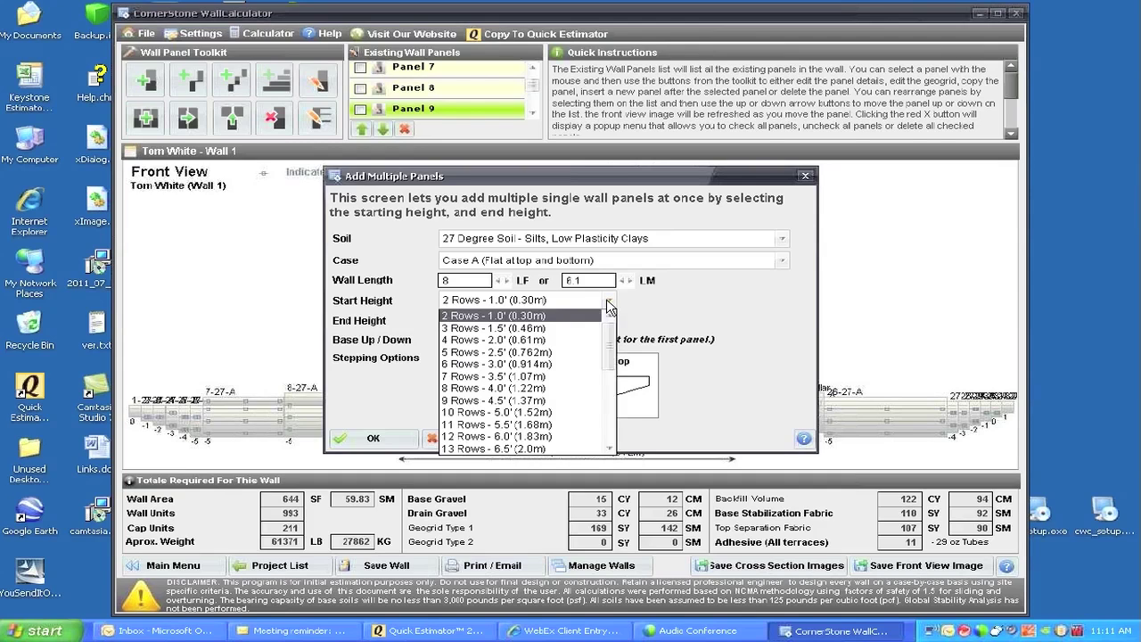
pyautogui.click(516, 329)
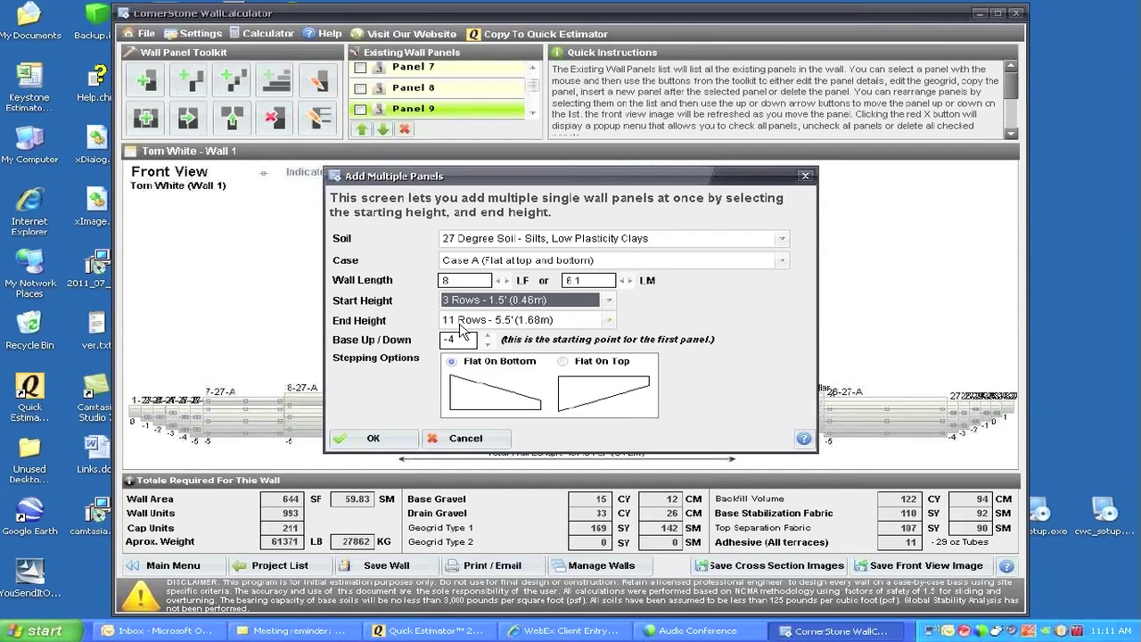
pyautogui.click(610, 322)
pyautogui.scroll(-3, 606, 344)
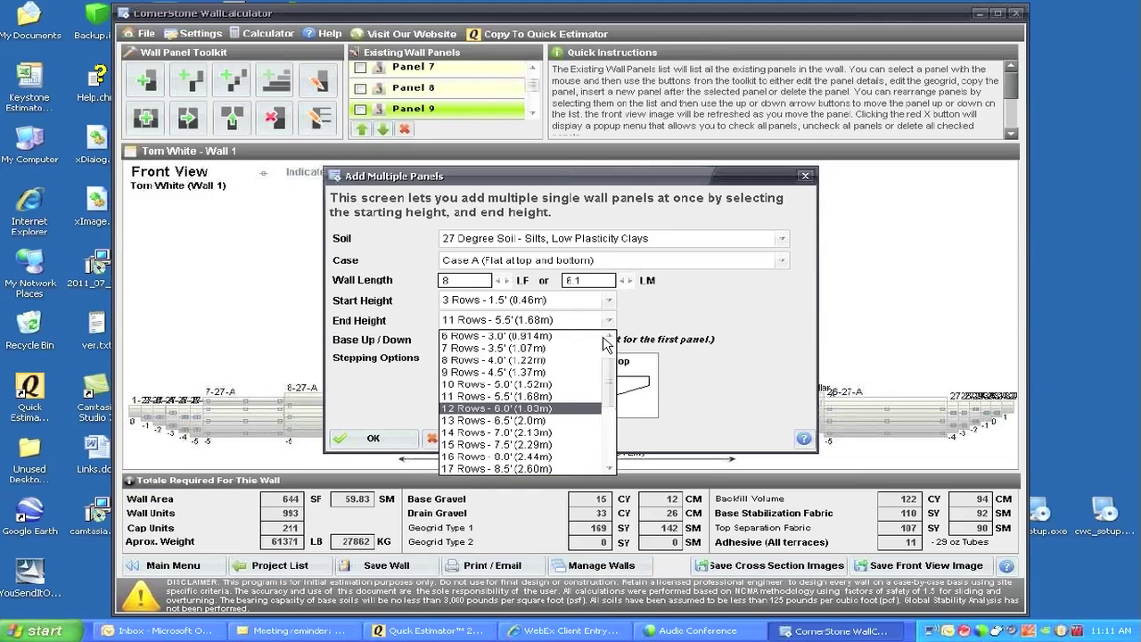
pyautogui.click(489, 360)
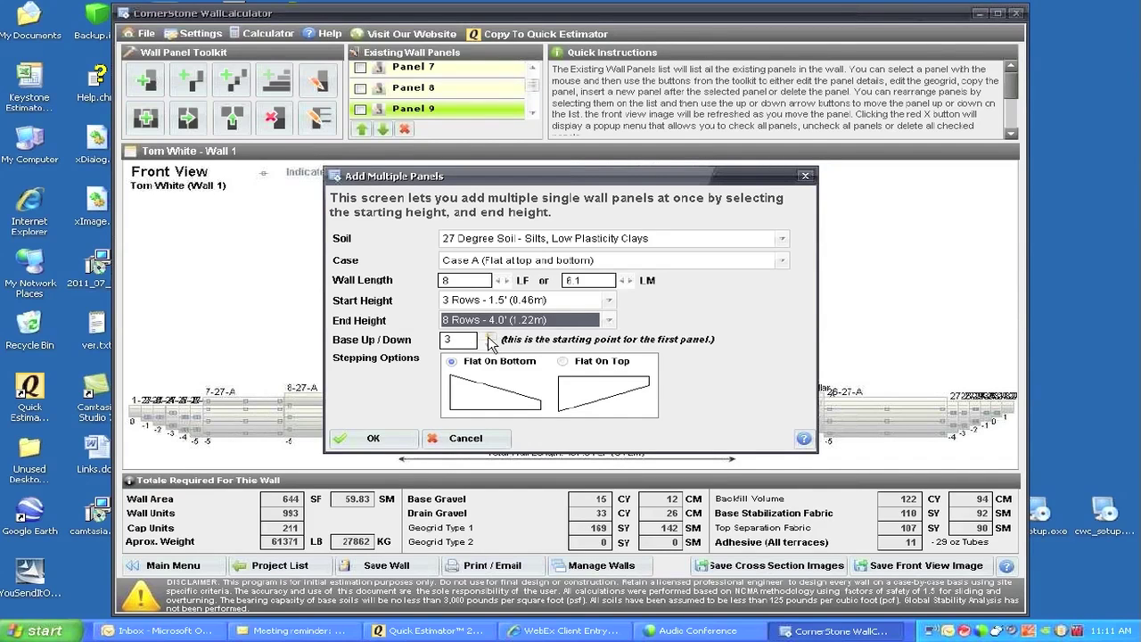
# Set the first panel's base to 1 and add the flat-on-bottom panels to the end of the wall
pyautogui.click(489, 344)
pyautogui.click(488, 344)
pyautogui.click(373, 441)
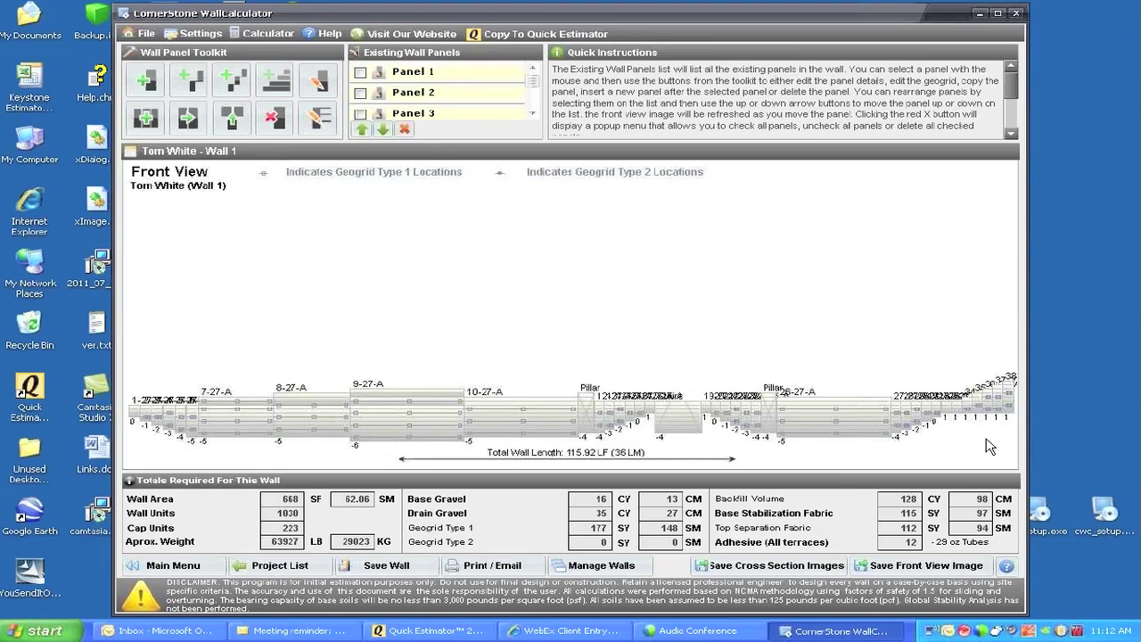
# Mark panels 33 through 38 in the existing panels and delete all the checked panels
pyautogui.moveTo(1015, 417)
pyautogui.click(532, 102)
pyautogui.scroll(-3, 533, 102)
pyautogui.click(367, 108)
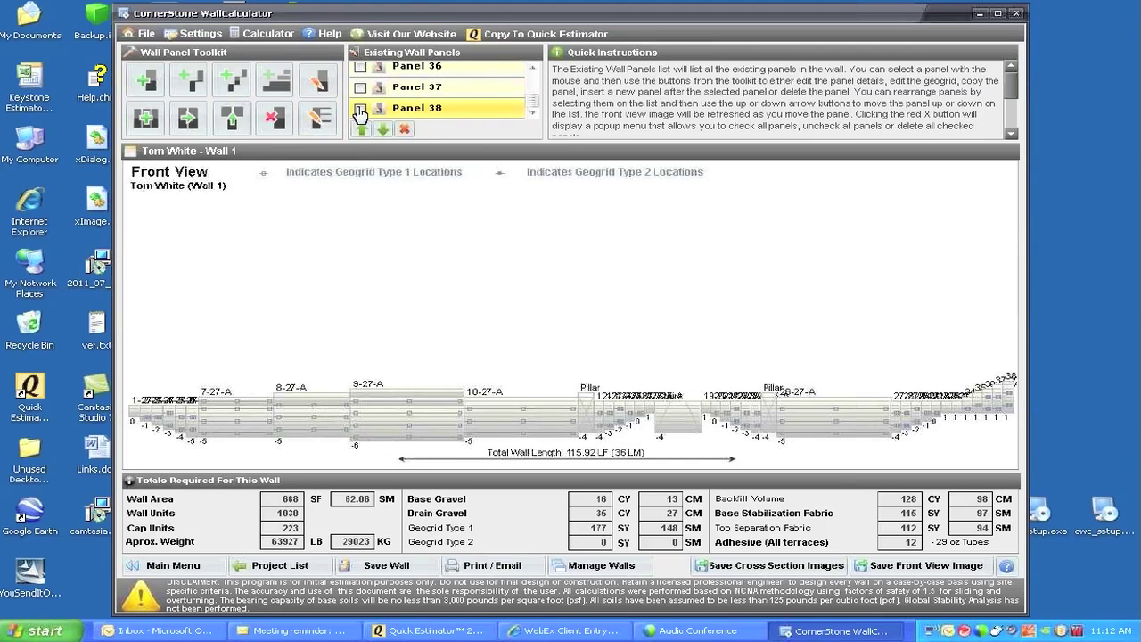
pyautogui.click(360, 110)
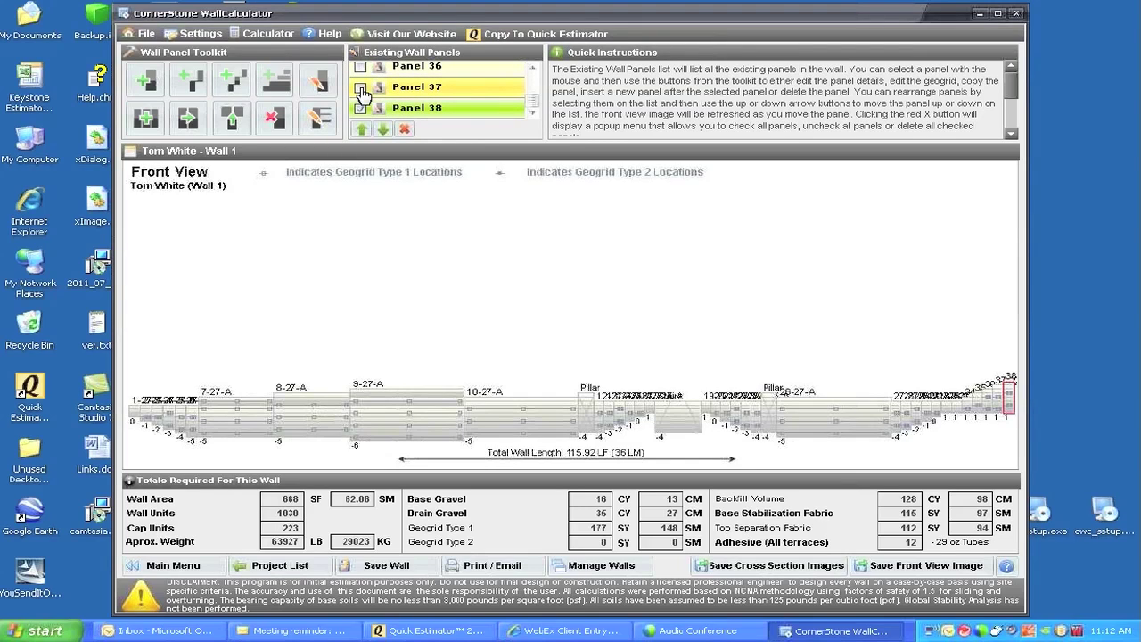
pyautogui.click(361, 89)
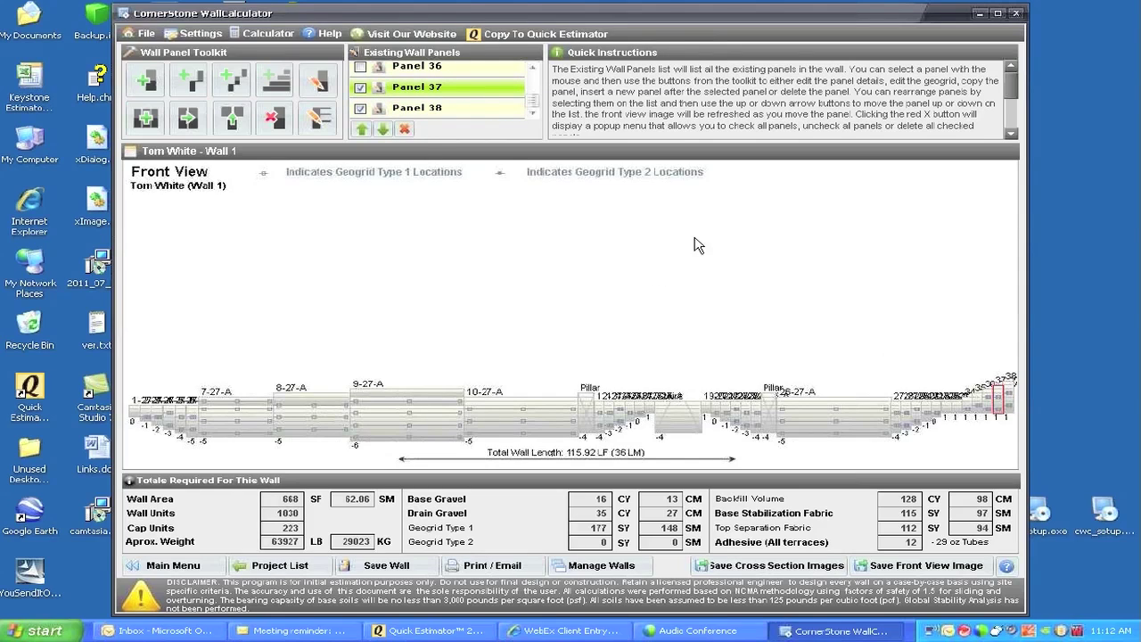
pyautogui.click(360, 70)
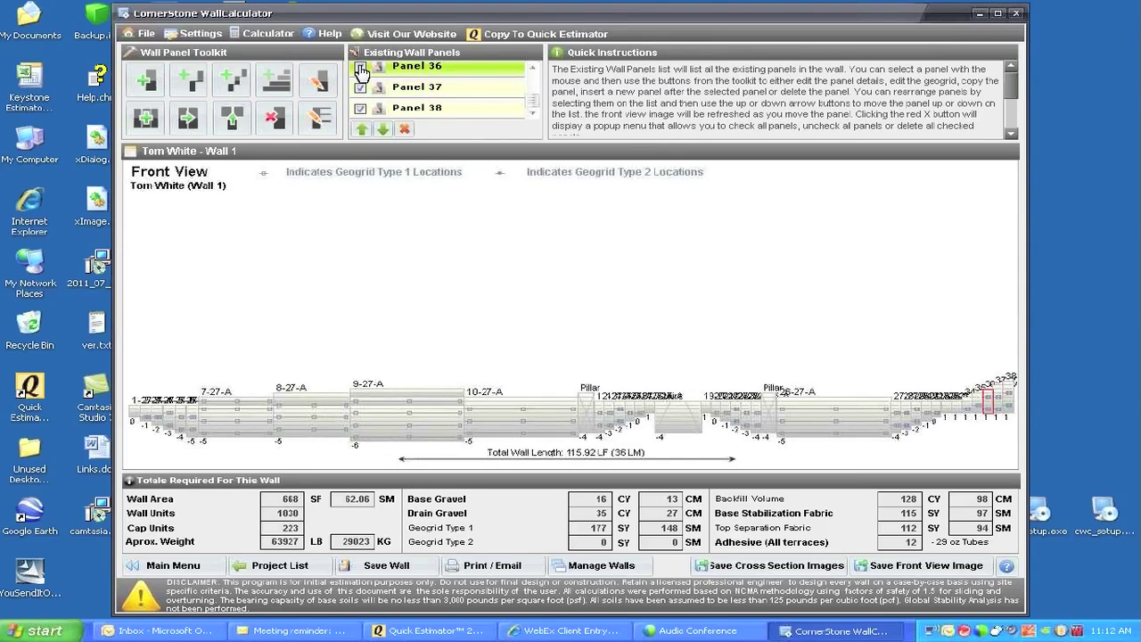
pyautogui.click(533, 68)
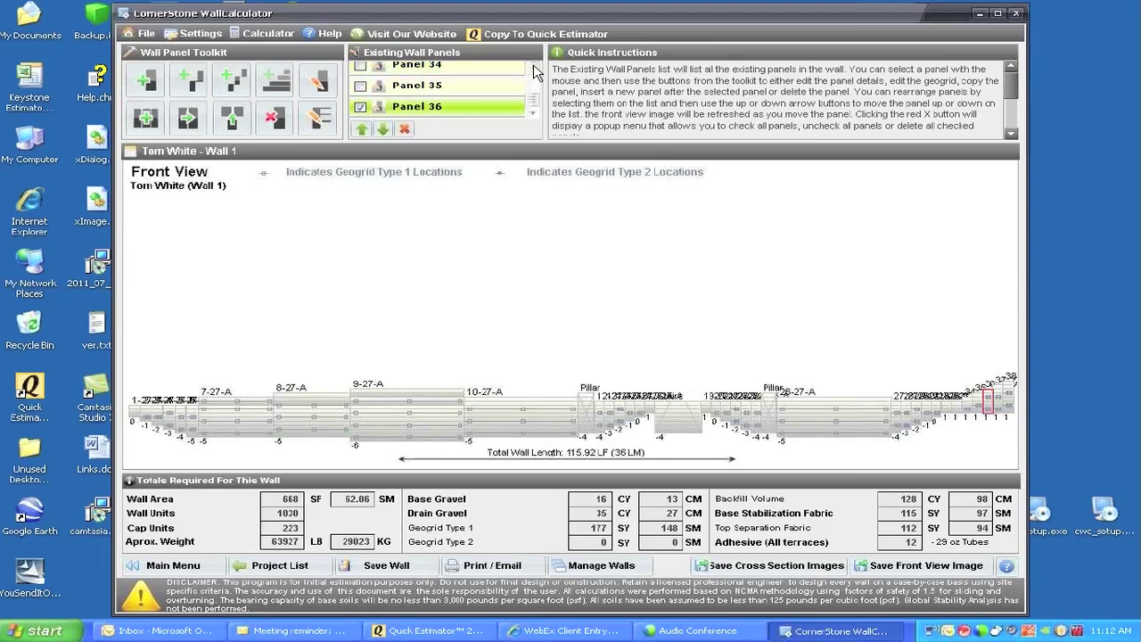
pyautogui.click(362, 85)
pyautogui.click(360, 85)
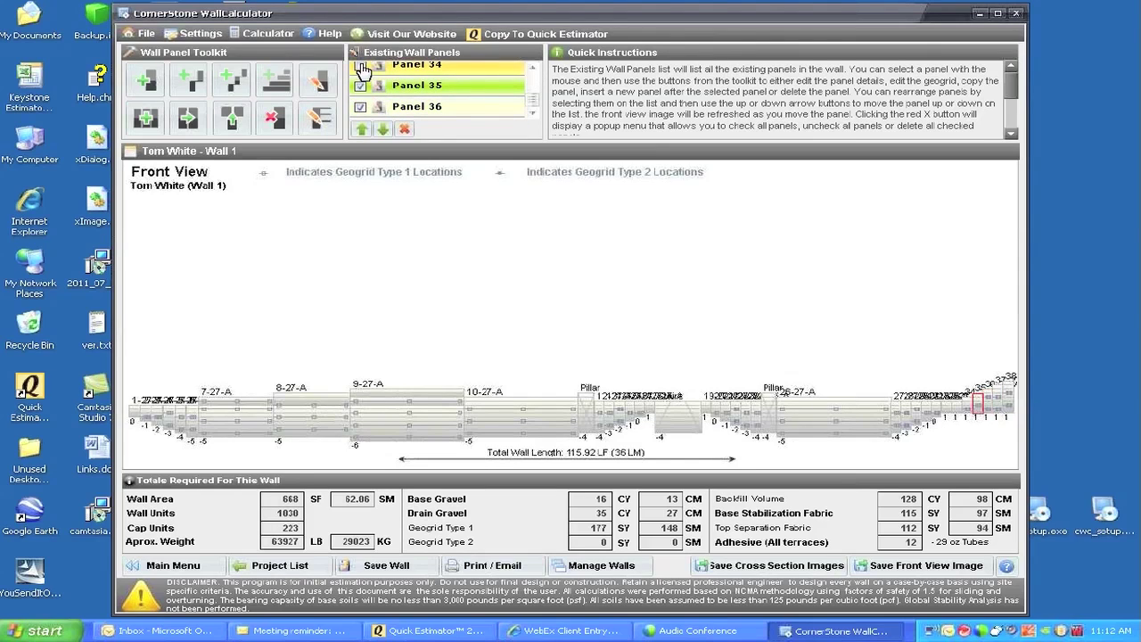
pyautogui.click(360, 66)
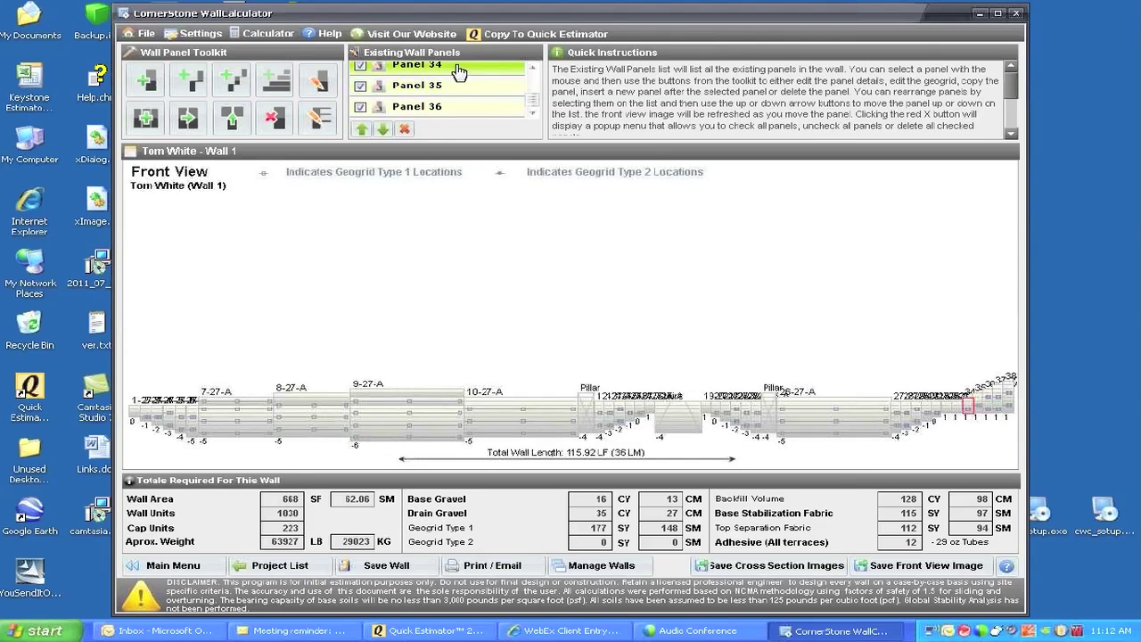
pyautogui.click(533, 68)
pyautogui.click(533, 68)
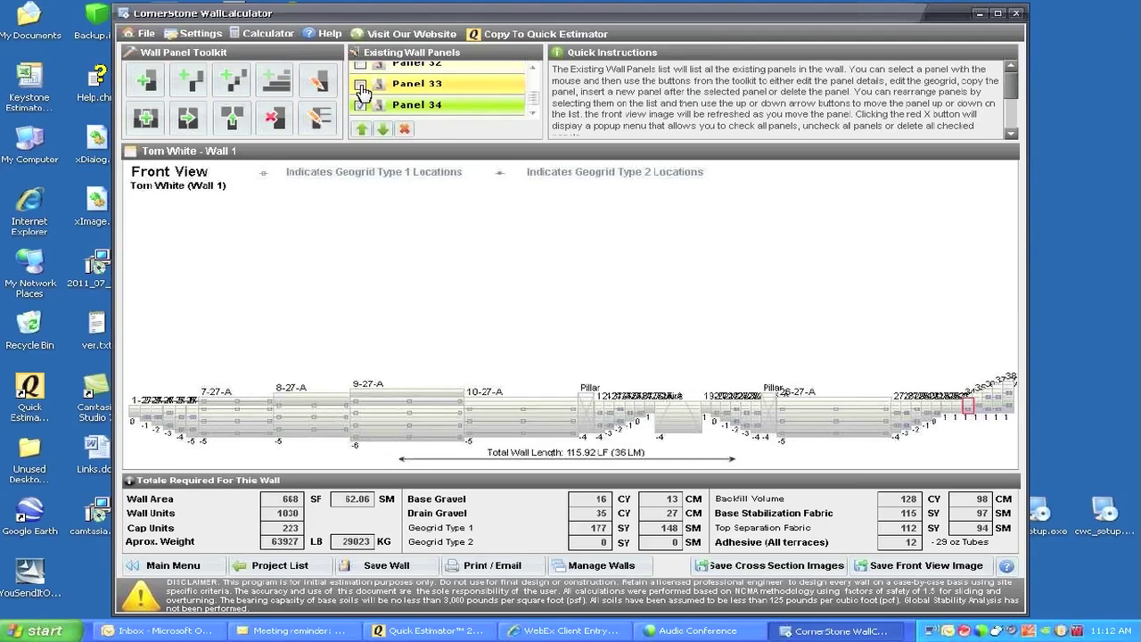
pyautogui.click(360, 85)
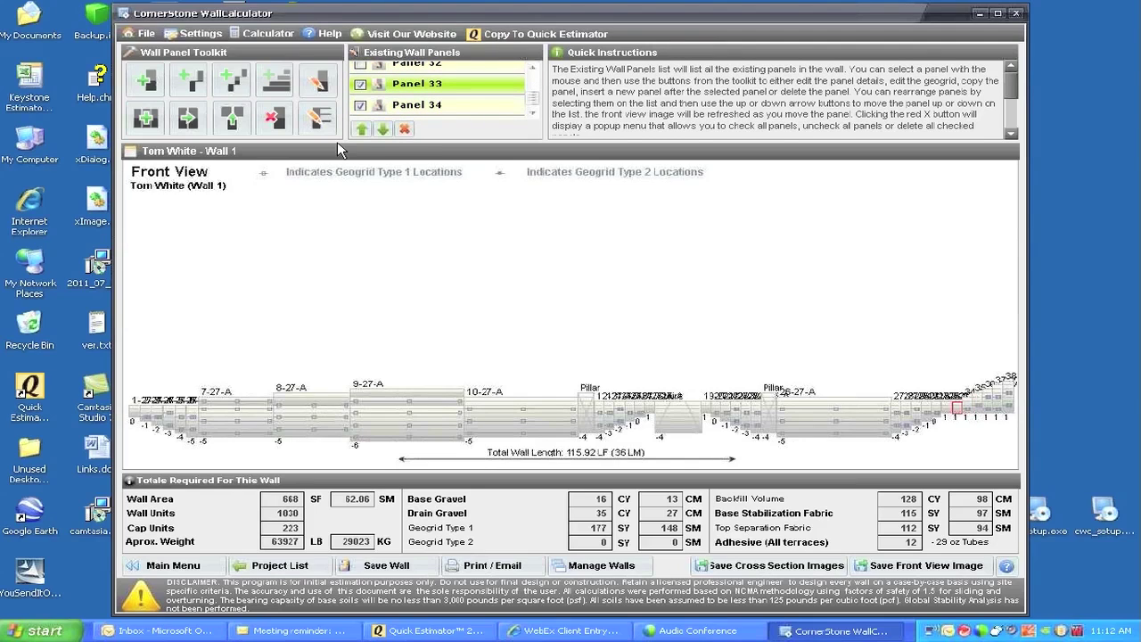
pyautogui.click(404, 129)
pyautogui.click(453, 177)
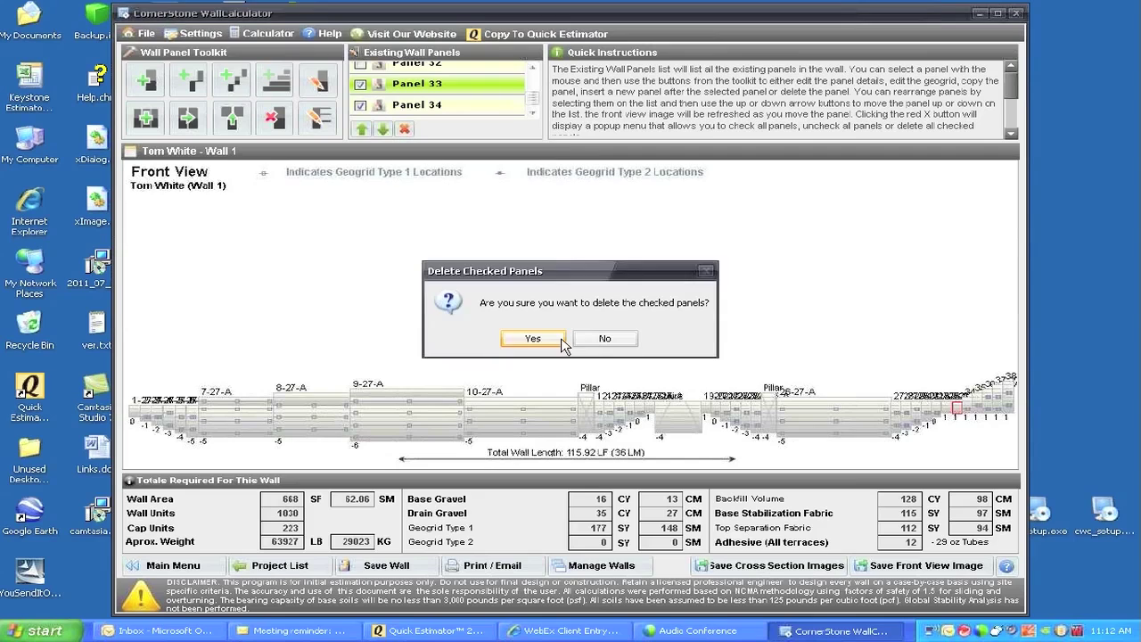
pyautogui.click(551, 336)
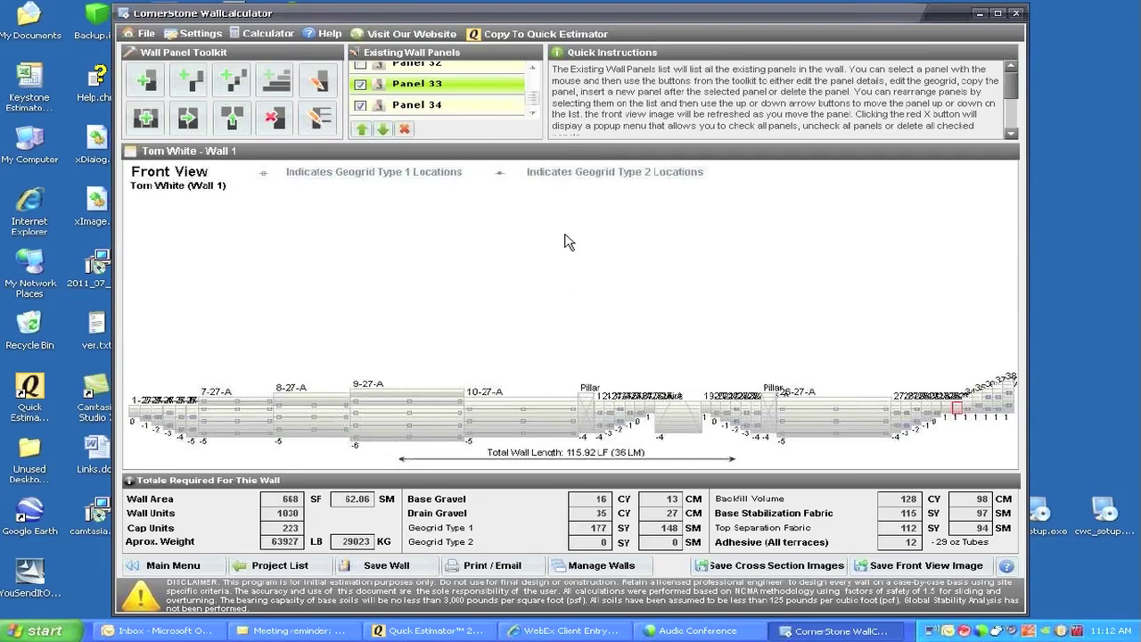